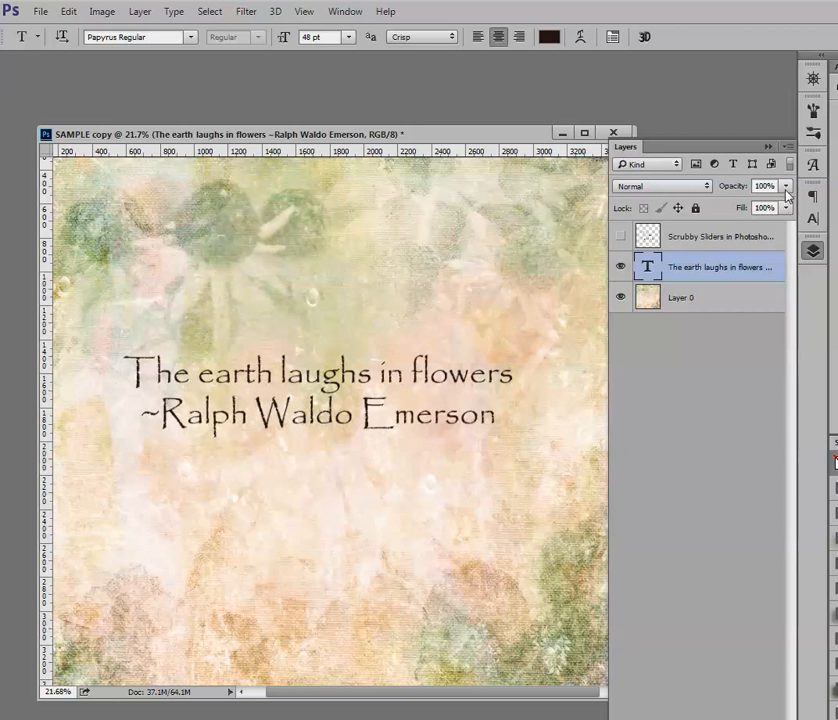
Try the quote text layer's opacity at 57%, restore it to 100%, and deselect the layer
left_click(787, 187)
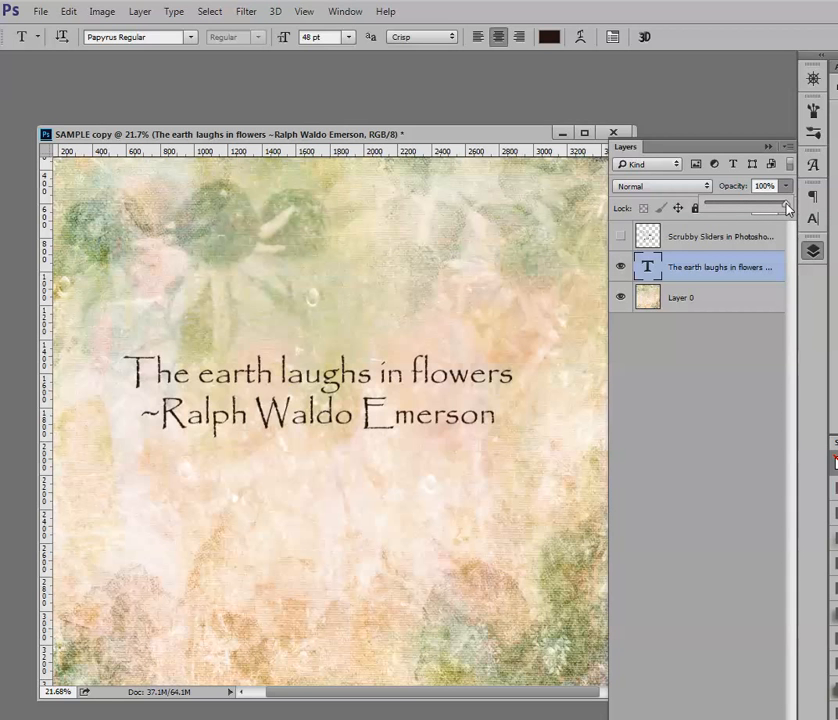
left_click_drag(787, 207, 759, 214)
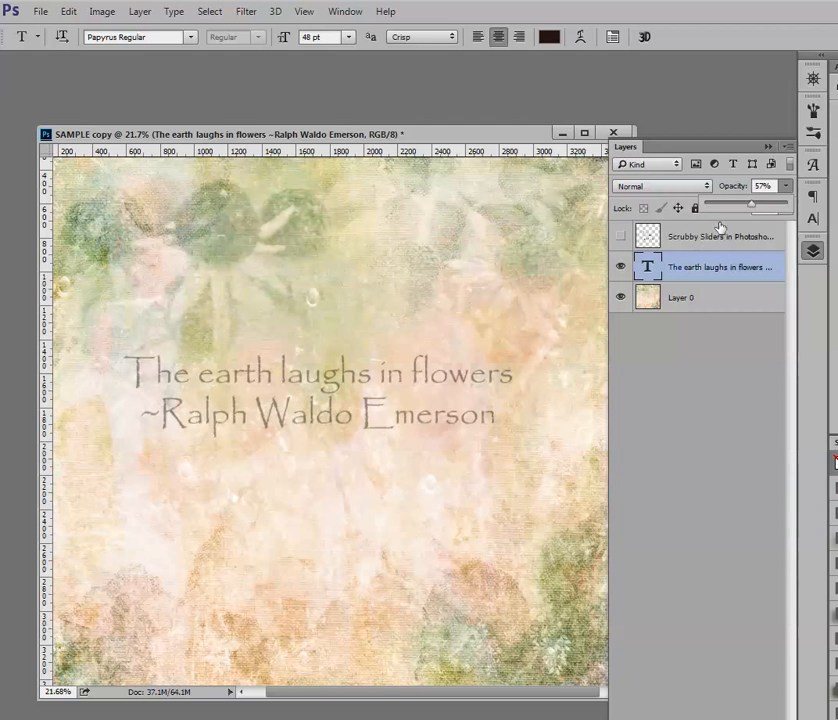
left_click_drag(752, 212, 790, 214)
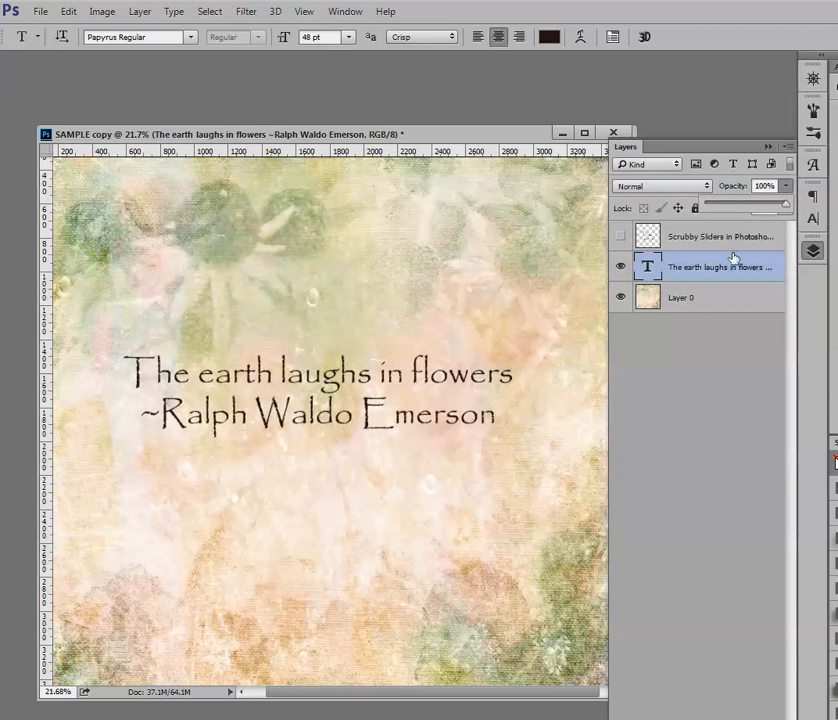
left_click(688, 370)
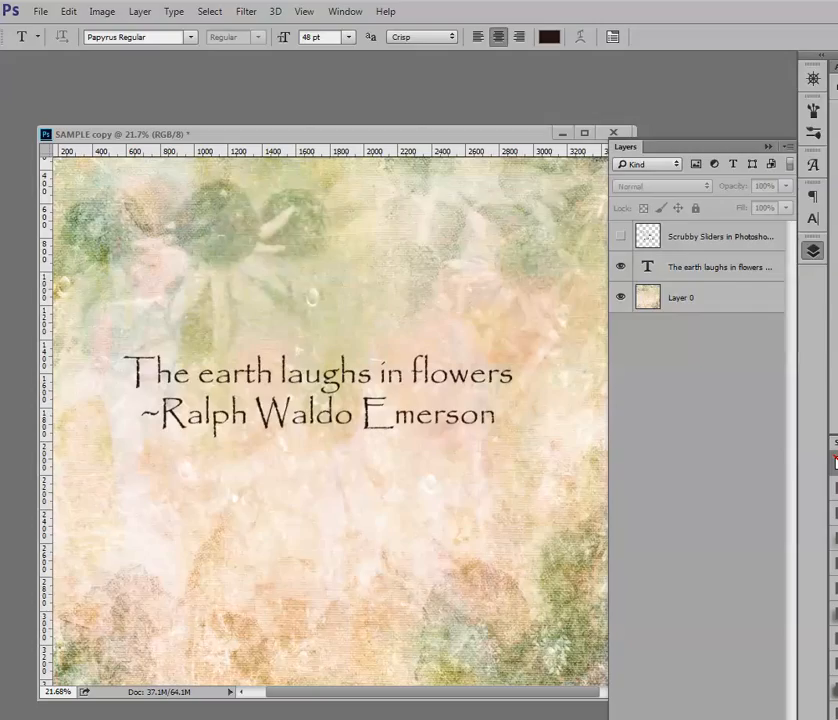
Reselect the quote text layer and scrub its opacity, ending back at 100%
left_click(735, 268)
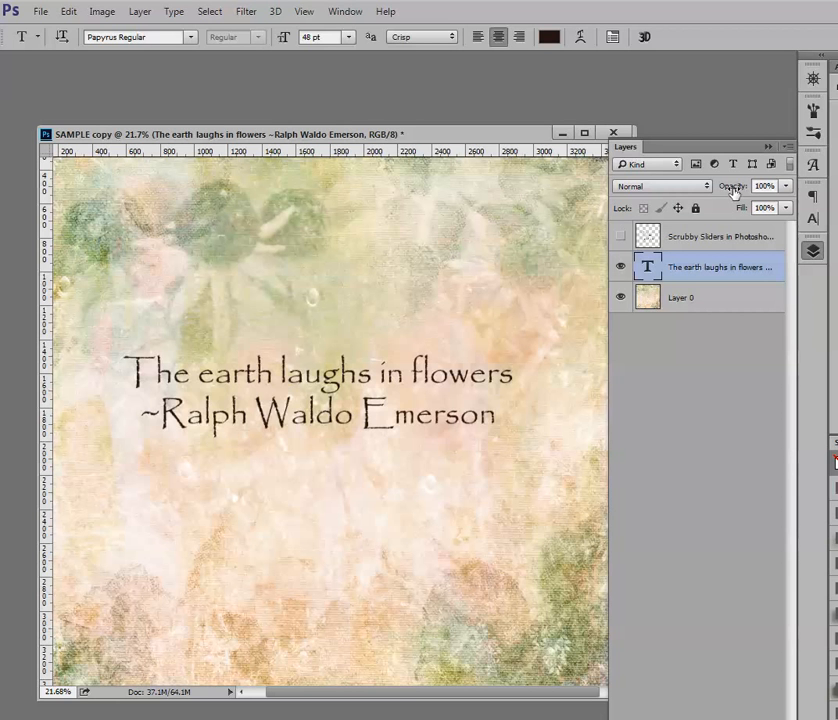
mouse_move(733, 190)
left_mouse_down()
mouse_move(711, 203)
mouse_move(728, 200)
left_mouse_up()
left_click_drag(727, 248, 756, 187)
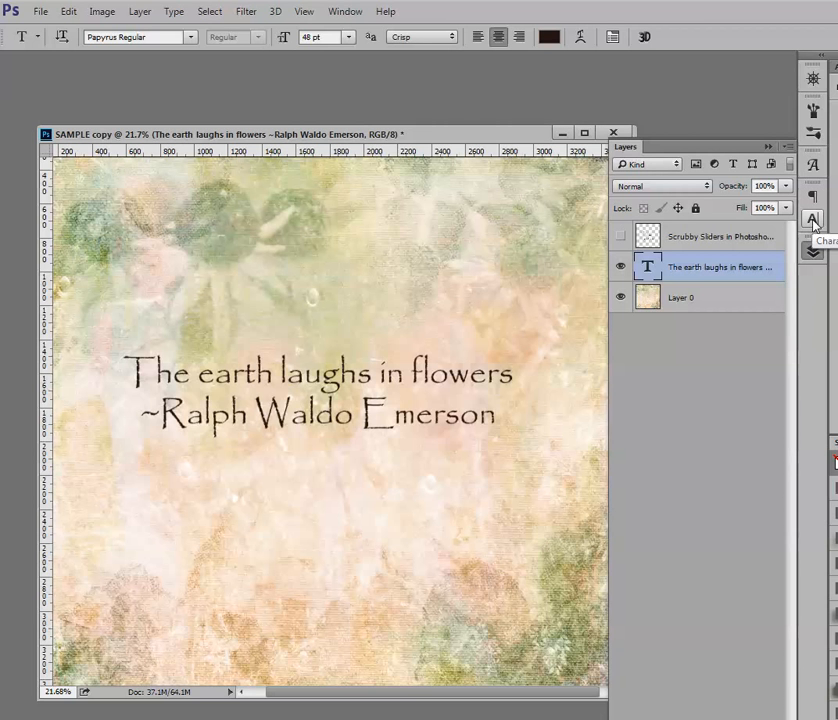
Look at the character formatting settings of the quote text, then return to the layer list
left_click(346, 13)
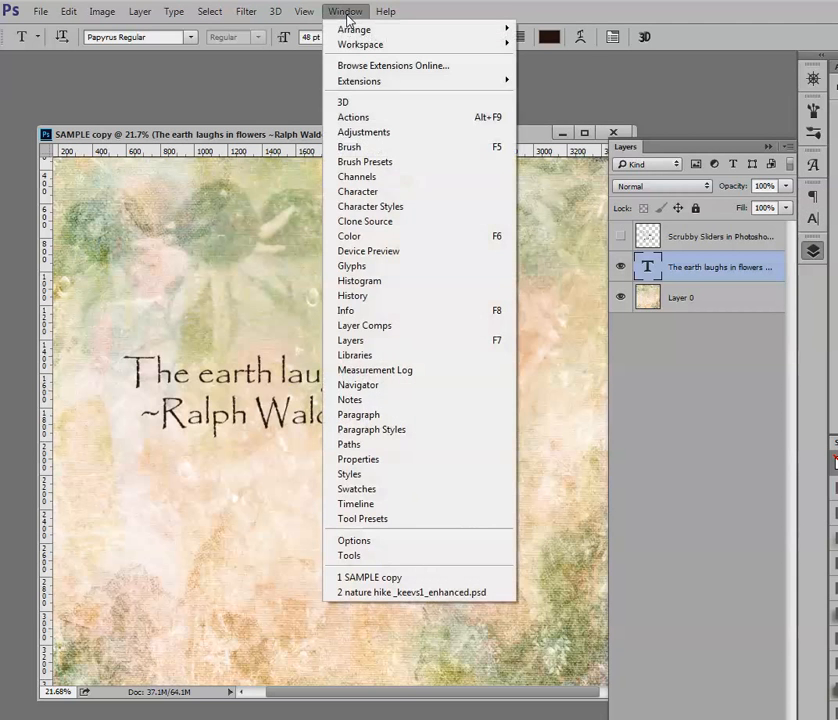
left_click(358, 191)
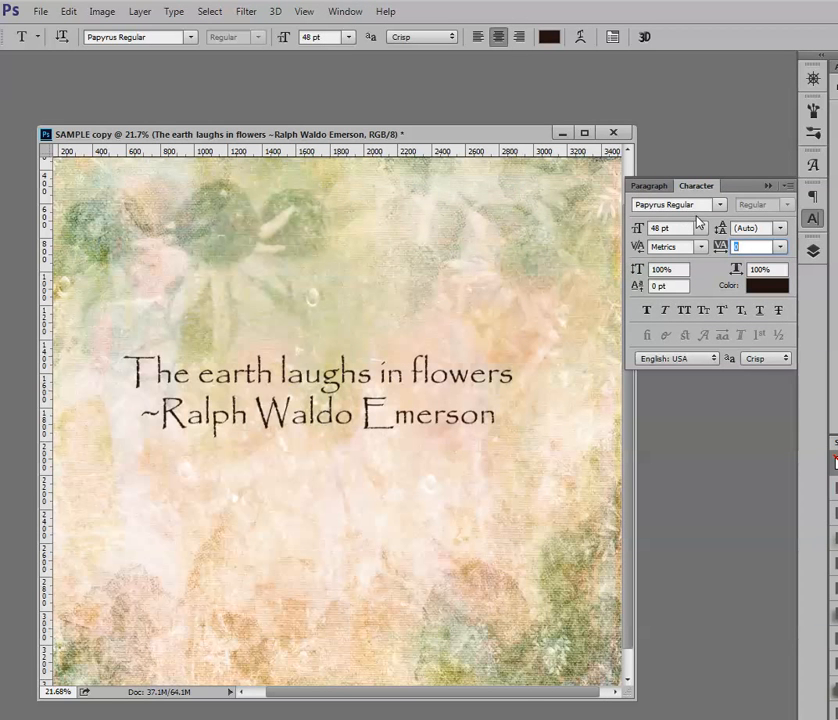
key("Return")
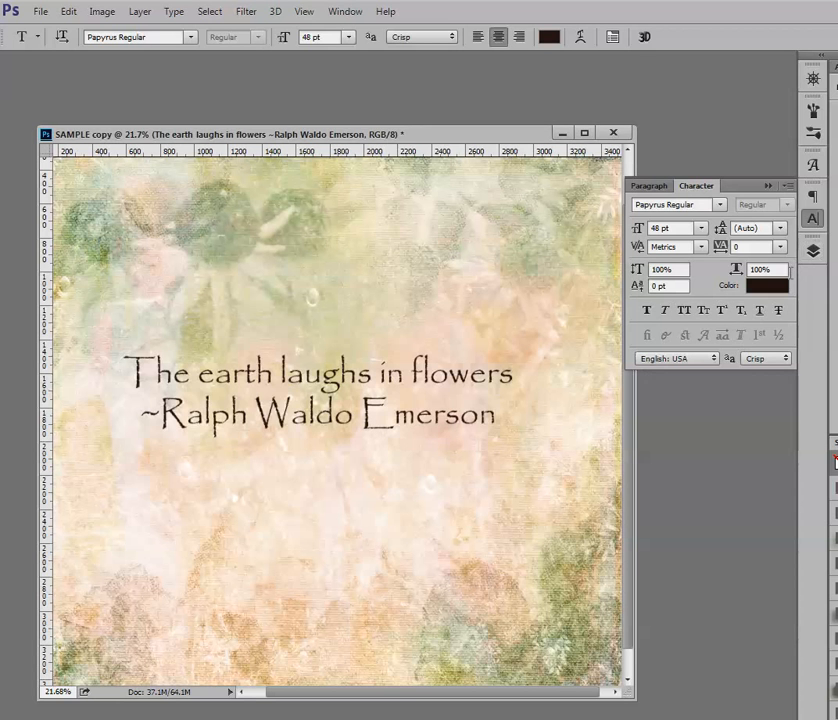
left_click(814, 250)
Set the font size of the "~Ralph Waldo Emerson" line to 24 pt
left_click_drag(497, 415, 135, 443)
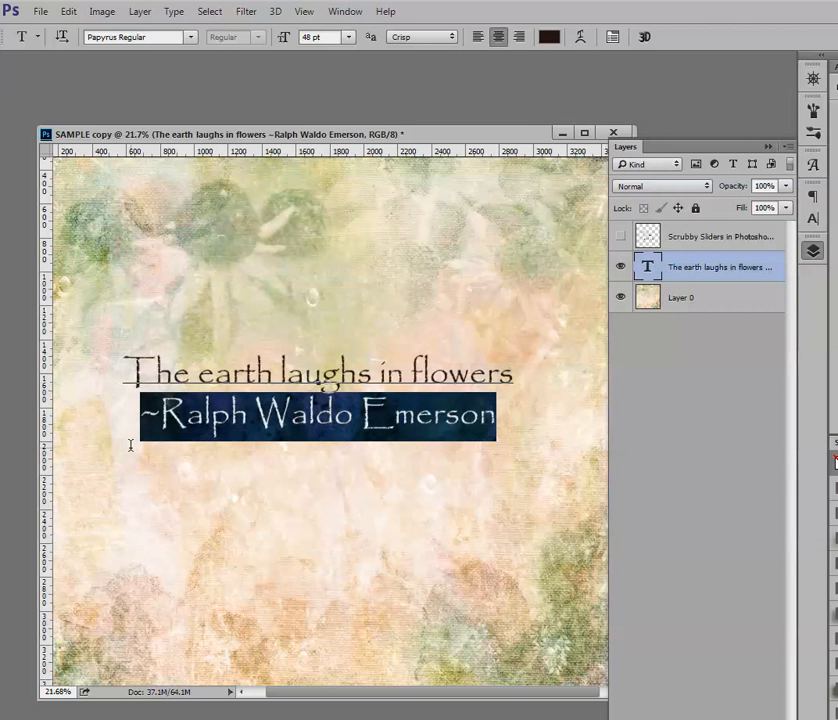
left_click(350, 38)
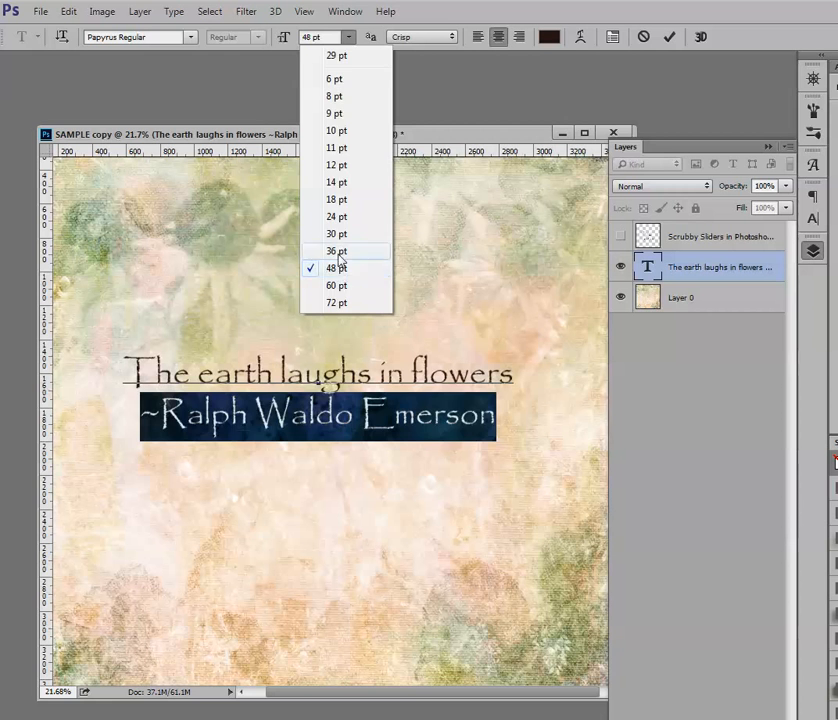
left_click(340, 217)
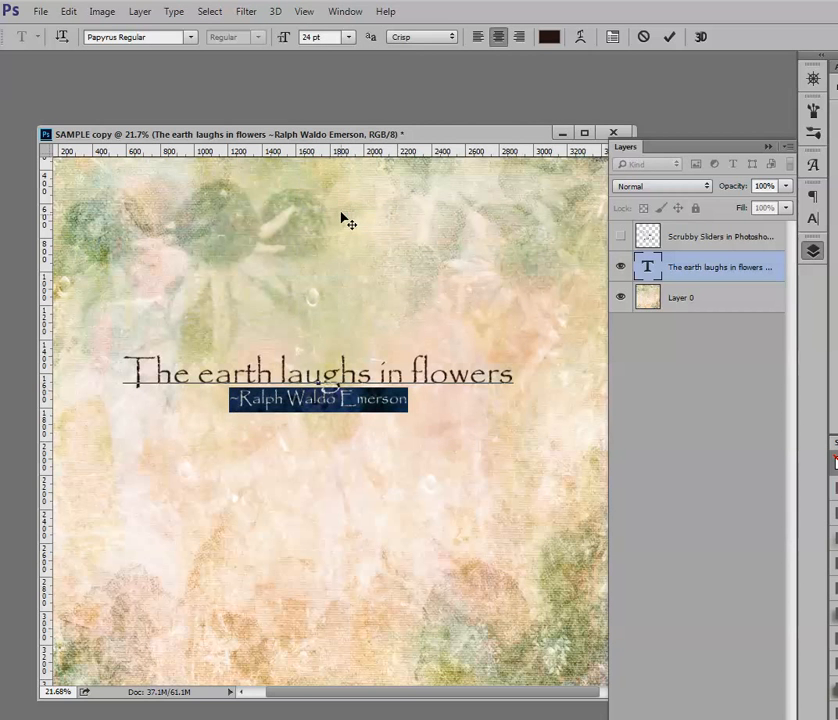
Try a 14 pt font size on the selected attribution line
left_click(349, 37)
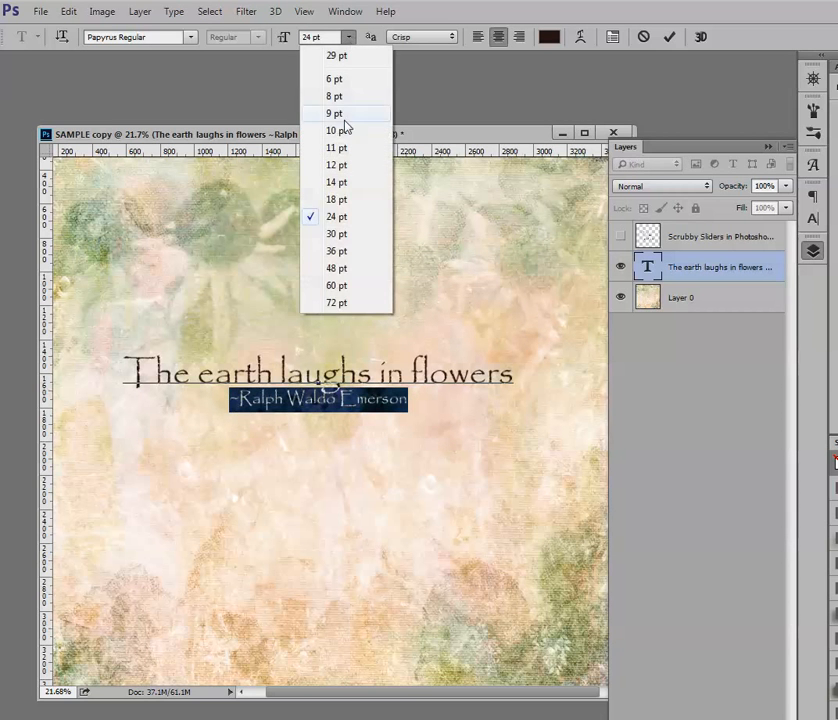
left_click(338, 182)
left_click(349, 37)
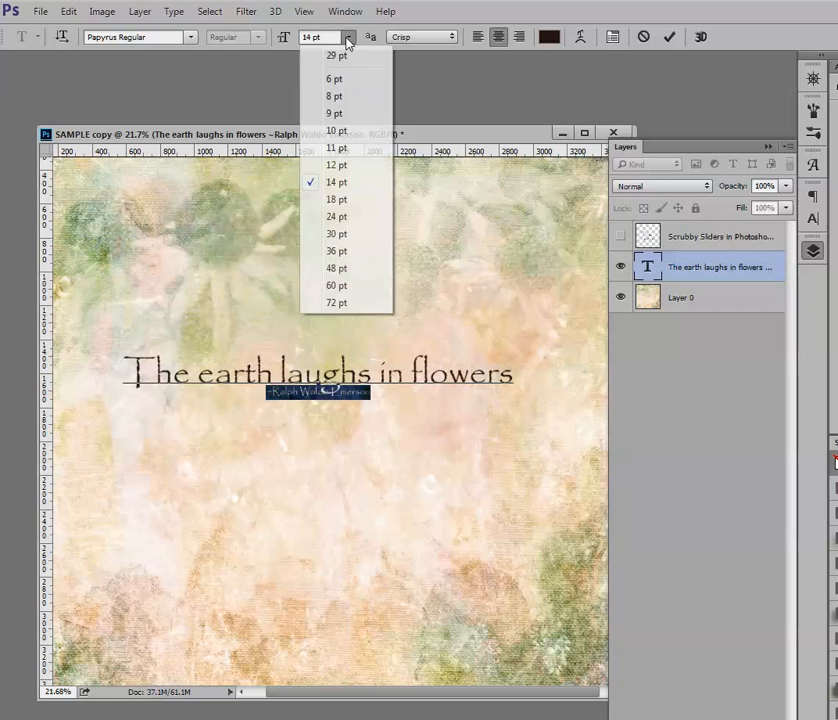
left_click(349, 37)
left_click(349, 37)
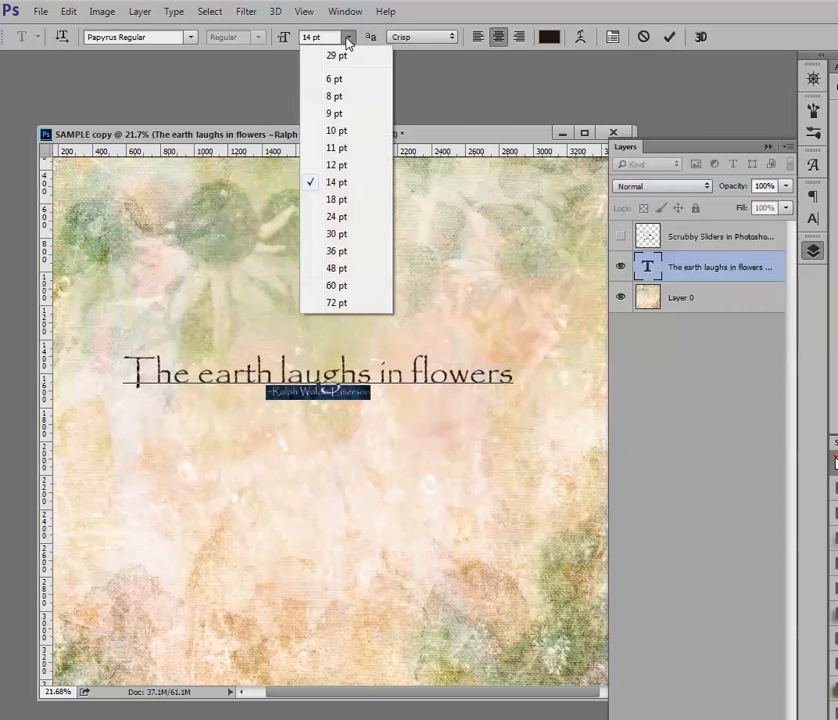
left_click(282, 41)
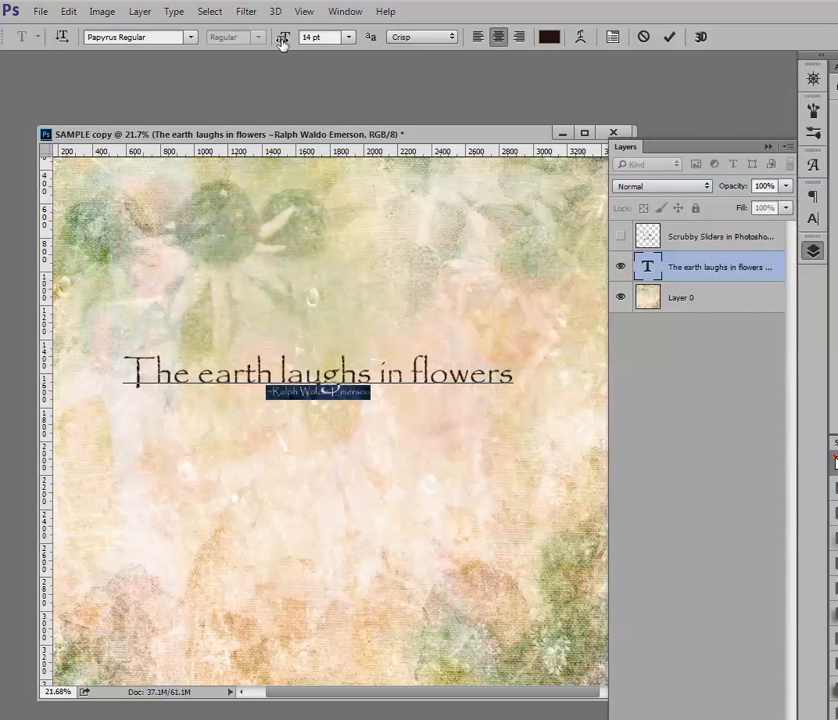
Scrub the attribution line's font size up to 24 pt and commit the text edit
left_click_drag(282, 41, 287, 47)
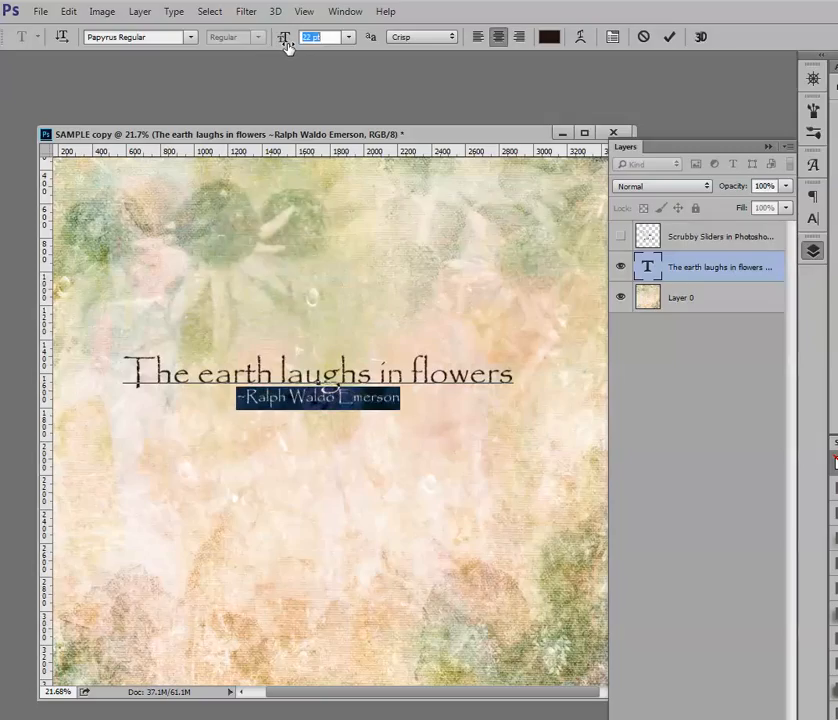
left_click_drag(287, 47, 289, 49)
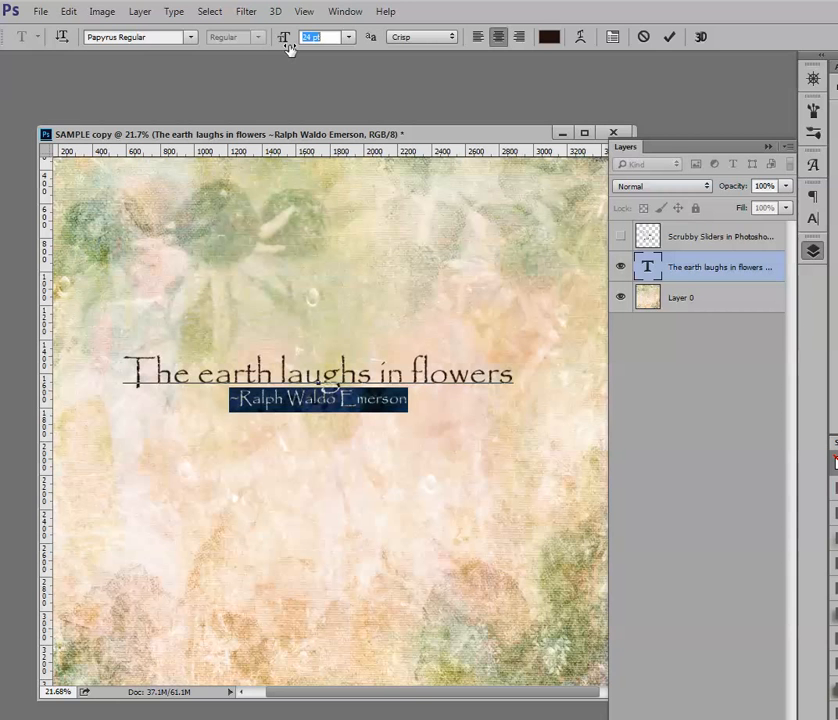
left_click_drag(289, 48, 289, 48)
left_click(668, 38)
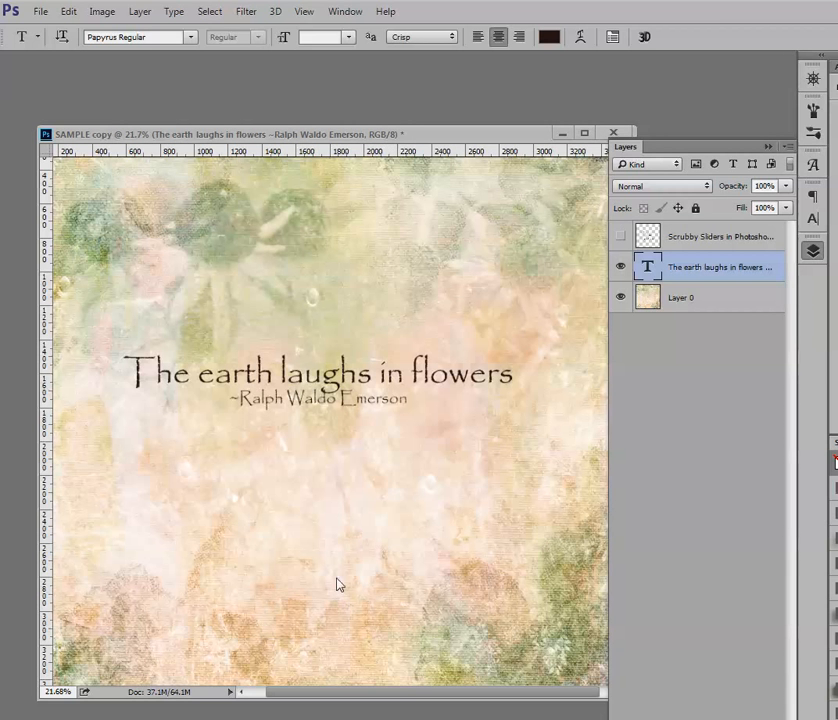
Select the quote text through the attribution line, set its leading to 44.01 pt, and commit the edit
scroll(340, 469, "up", 5)
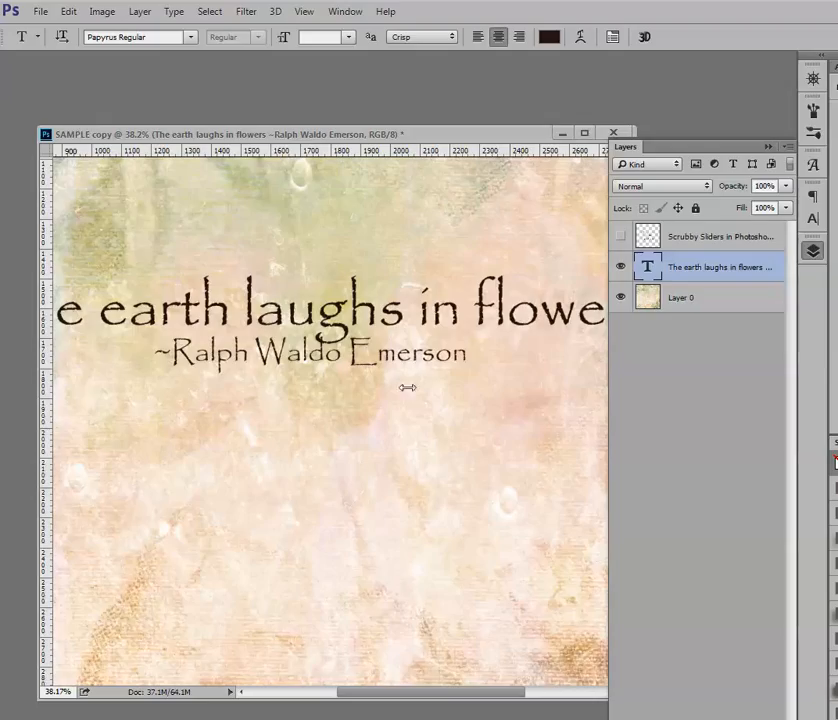
scroll(385, 398, "down", 5)
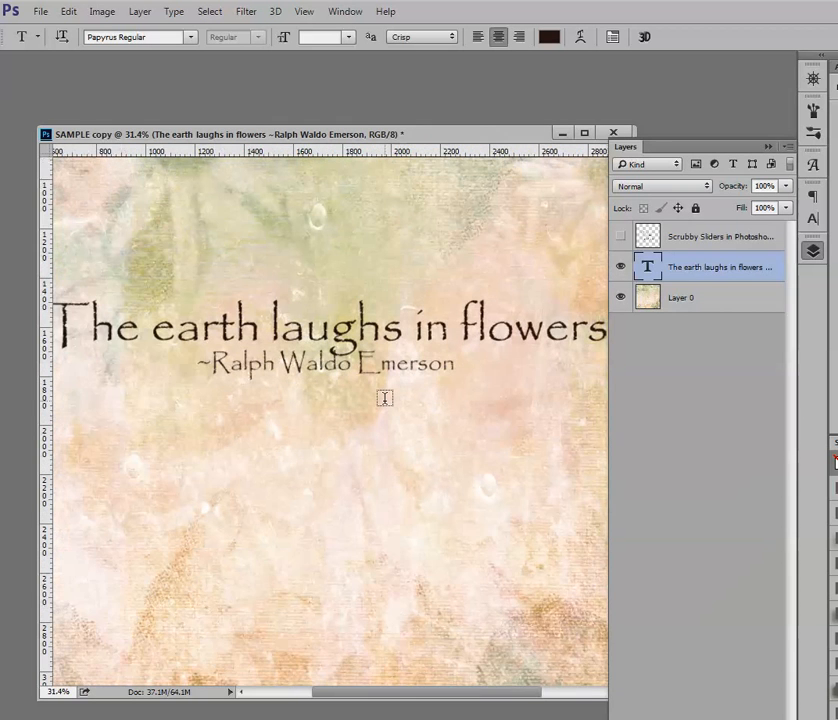
left_click_drag(449, 372, 119, 343)
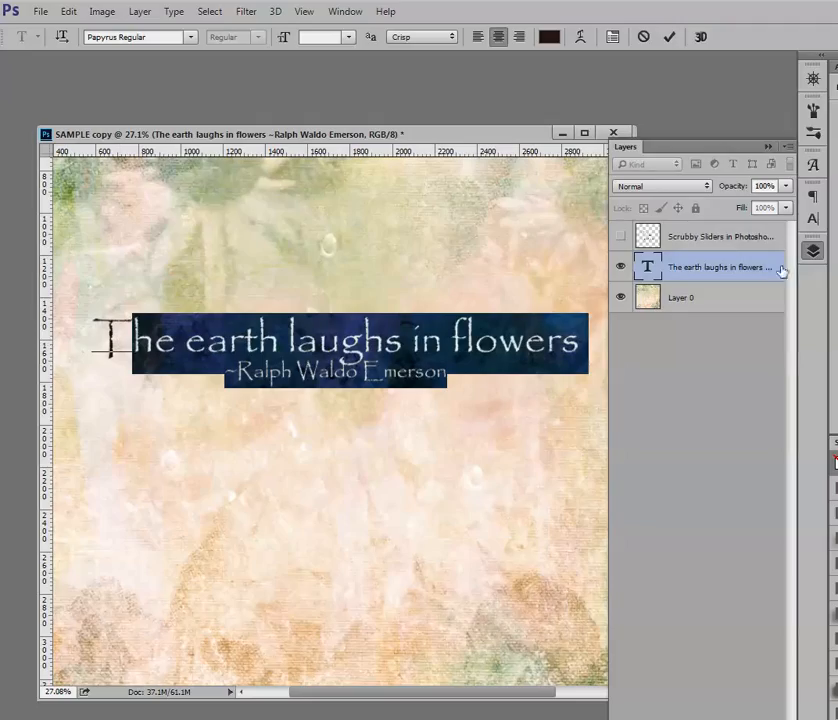
left_click(813, 221)
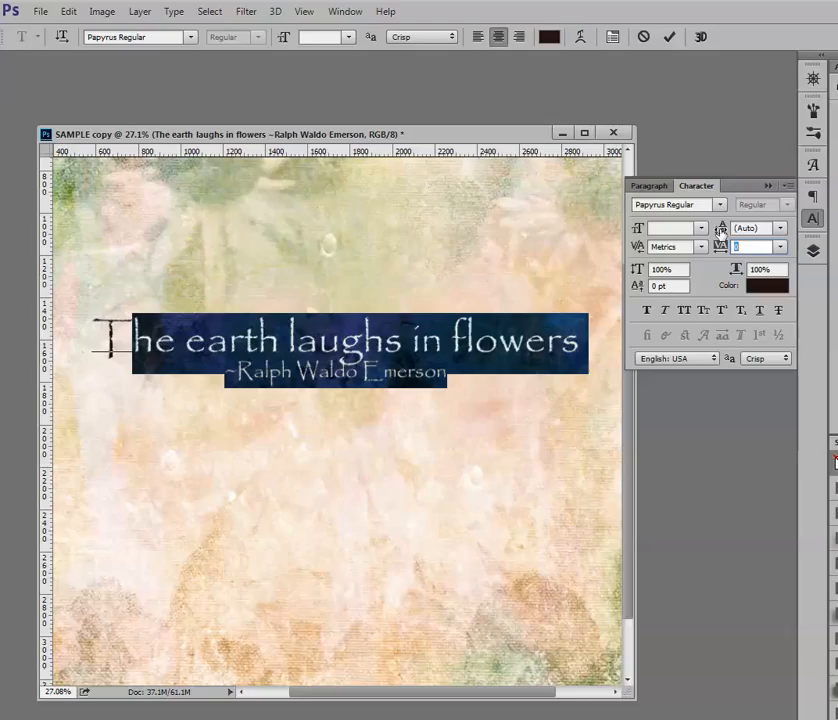
left_click_drag(720, 230, 752, 236)
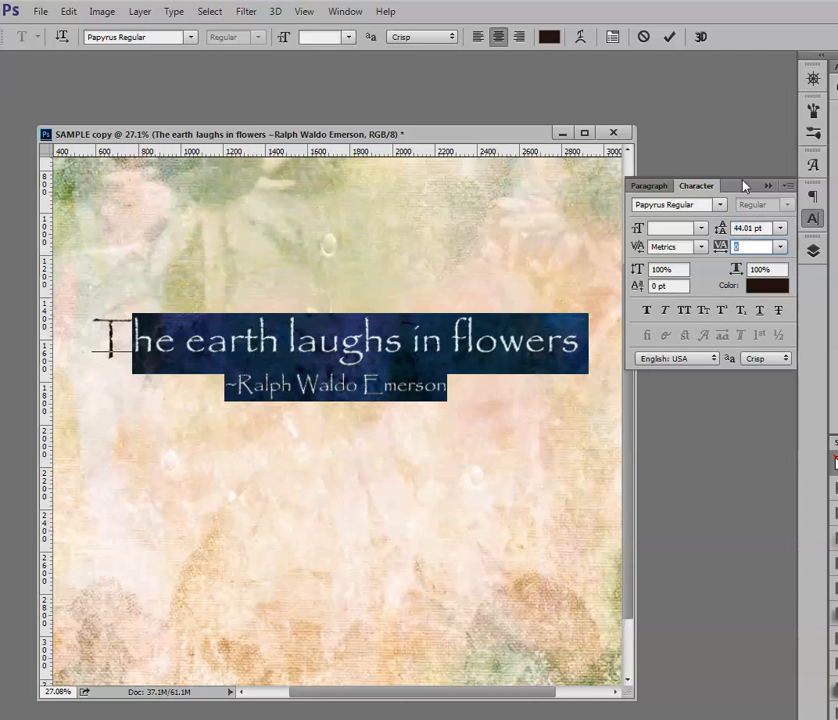
left_click(669, 37)
scroll(484, 323, "down", 3)
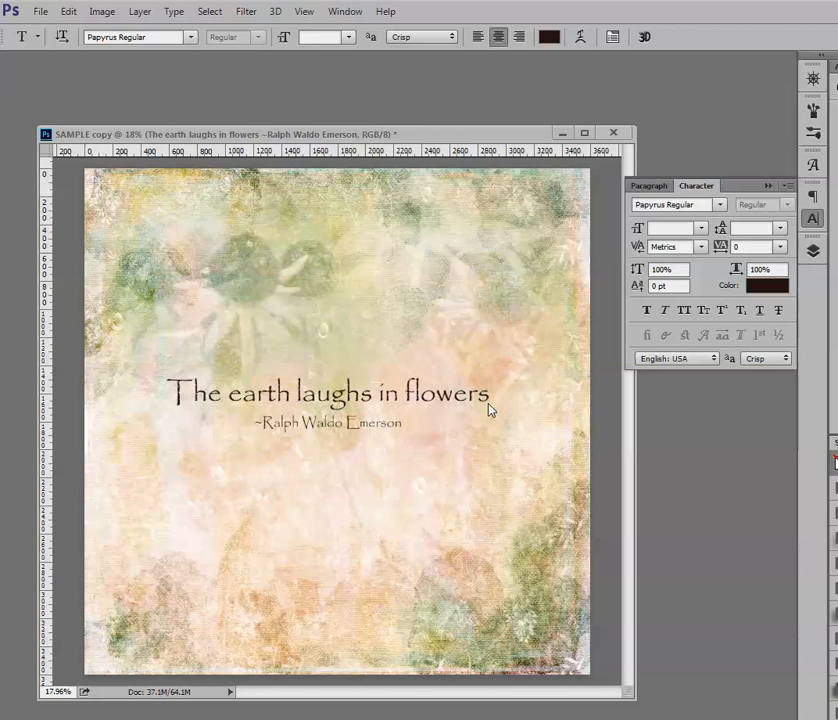
Set the tracking of the "~Ralph Waldo Emerson" line to 620 and commit the edit
left_click(813, 220)
left_click(813, 220)
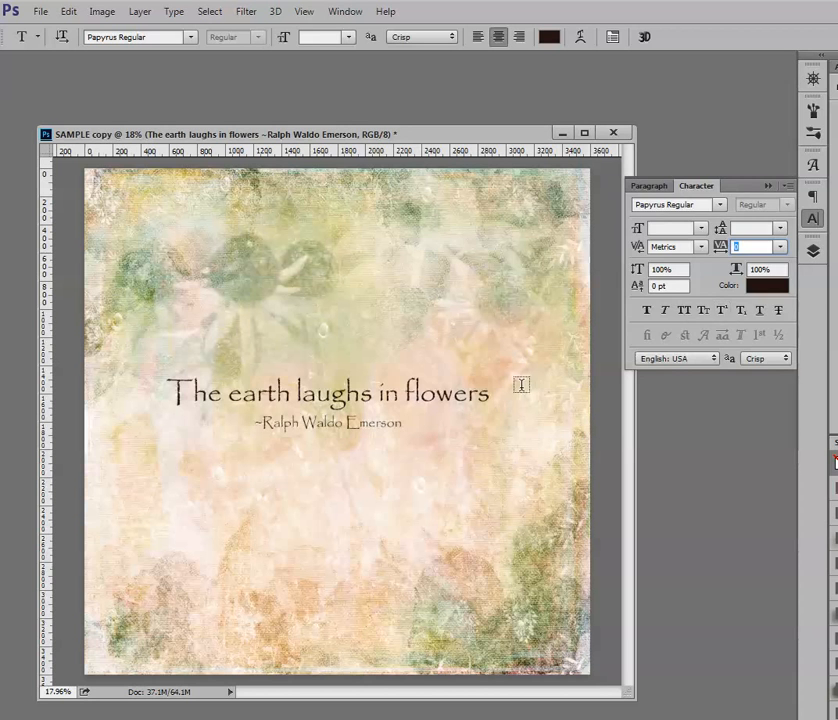
left_click_drag(403, 424, 254, 425)
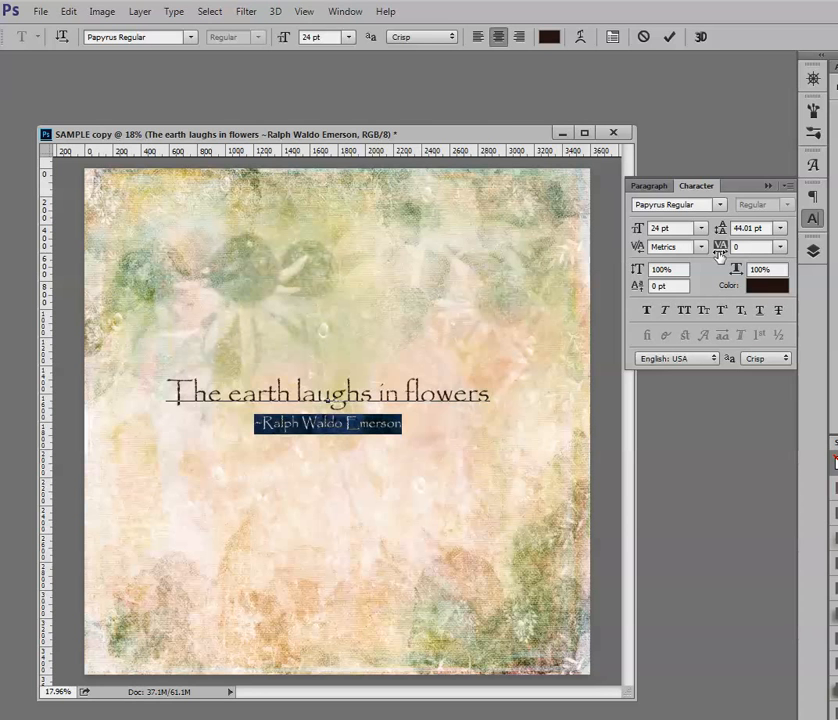
left_click_drag(716, 260, 742, 265)
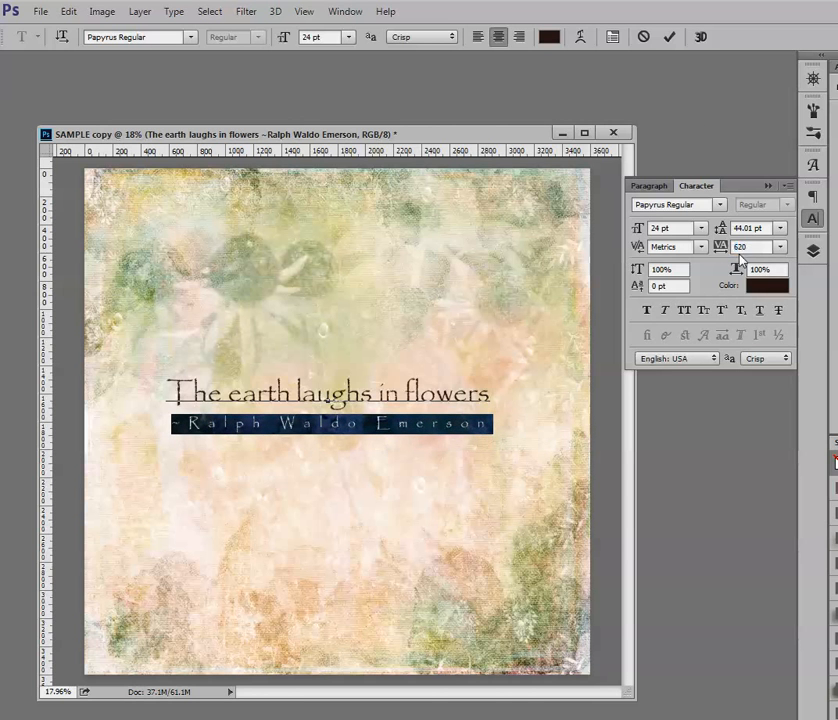
left_click(670, 38)
scroll(531, 482, "down", 1)
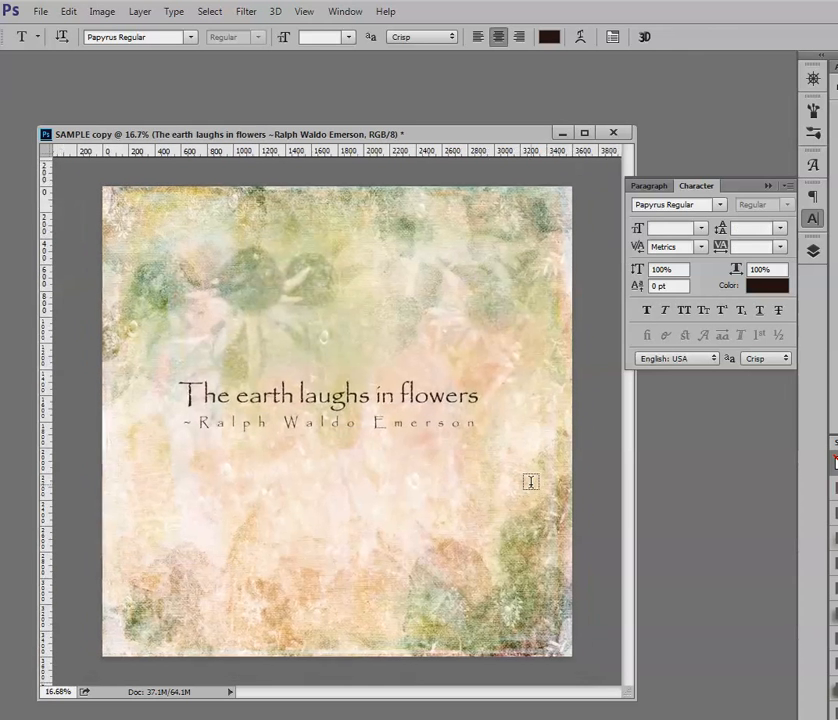
scroll(531, 482, "up", 3)
scroll(531, 482, "down", 2)
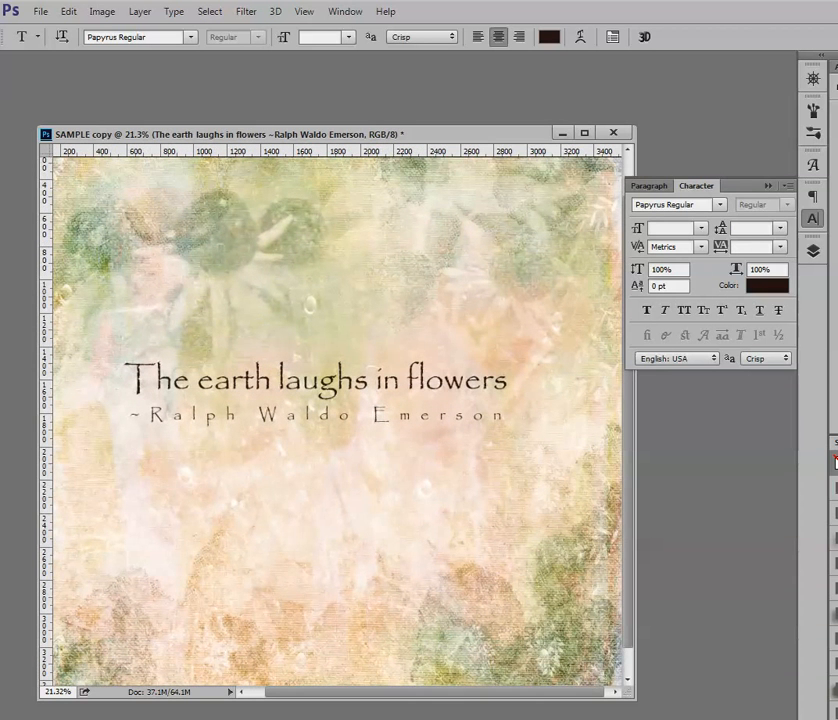